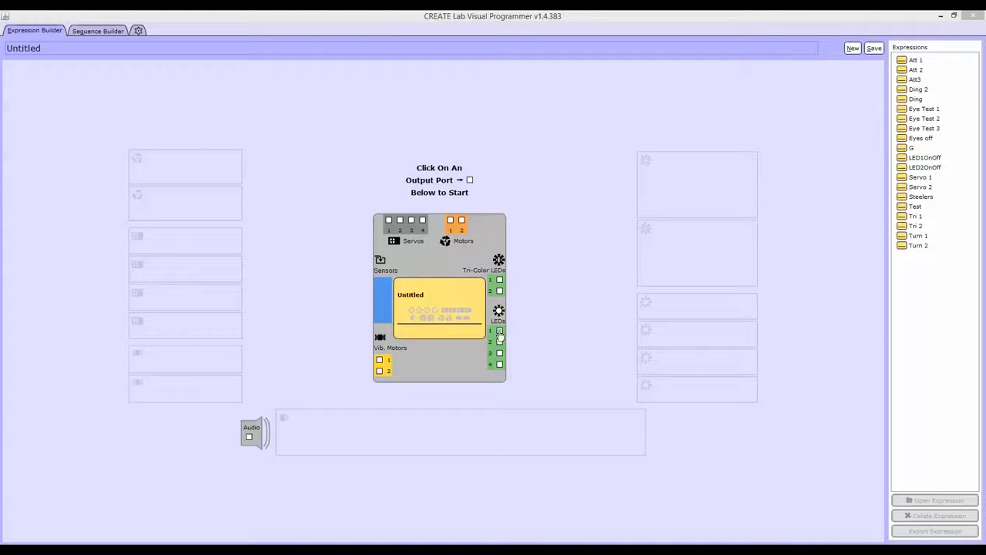
Step: Enable LED 1 and raise its intensity, and set the blue level of Tri-Color LED 1 to 107
{"action": "left_click", "coordinate": [499, 332]}
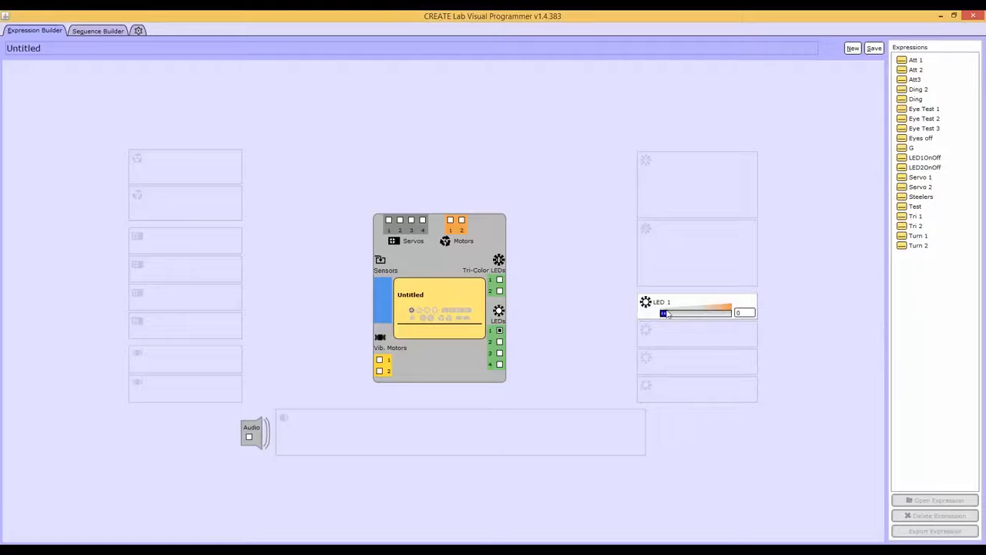
{"action": "left_click_drag", "start_coordinate": [665, 319], "coordinate": [693, 319]}
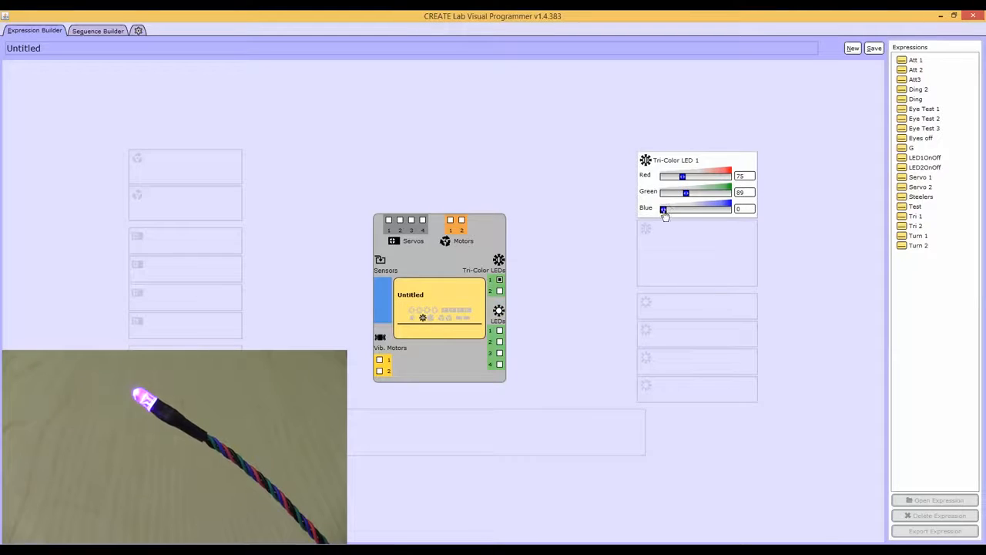
{"action": "left_click_drag", "start_coordinate": [664, 210], "coordinate": [692, 217]}
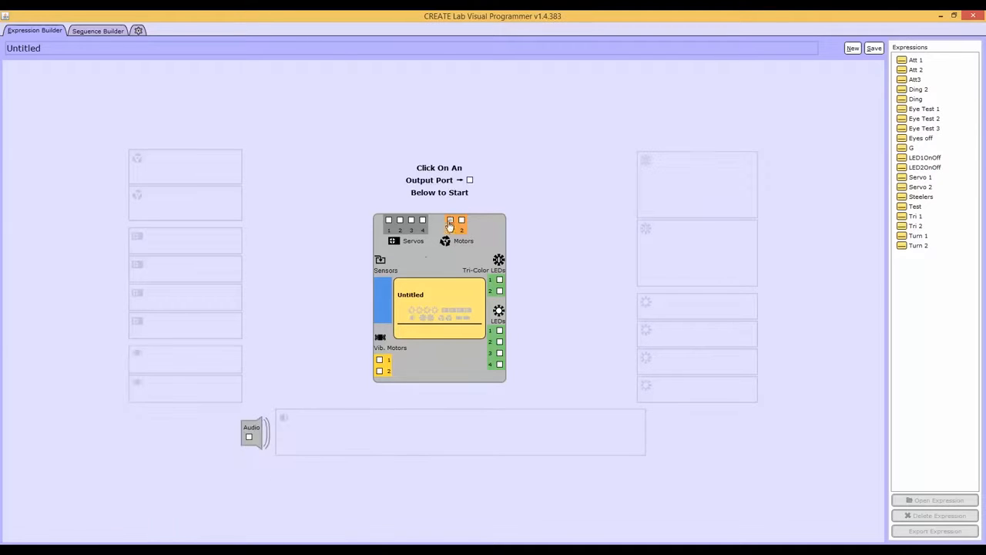
Step: Enable Motor 1 and run it slowly forward, and enable Servo 1 and sweep it through its range
{"action": "left_click", "coordinate": [450, 221]}
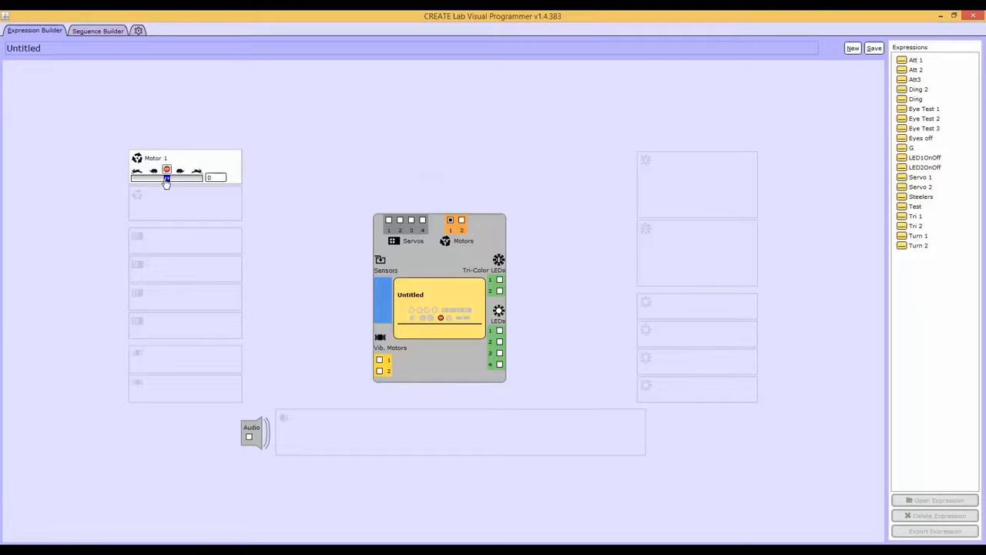
{"action": "mouse_move", "coordinate": [166, 183]}
{"action": "left_mouse_down"}
{"action": "mouse_move", "coordinate": [178, 183]}
{"action": "mouse_move", "coordinate": [155, 183]}
{"action": "mouse_move", "coordinate": [178, 185]}
{"action": "left_mouse_up"}
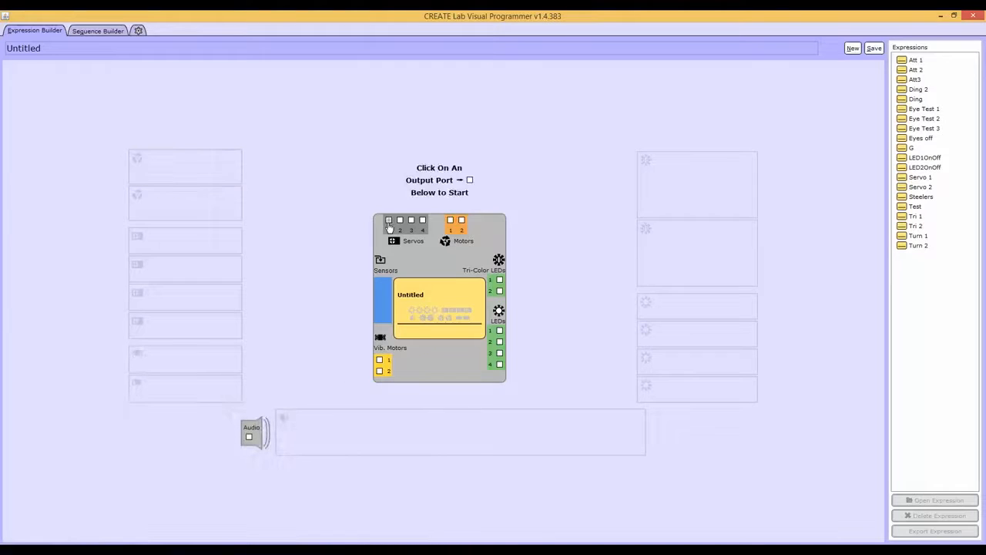
{"action": "left_click", "coordinate": [388, 221]}
{"action": "left_click_drag", "start_coordinate": [135, 250], "coordinate": [202, 253]}
Step: Enable Vibration Motor 1, set its speed to 71 and disable its port again
{"action": "left_click", "coordinate": [378, 362]}
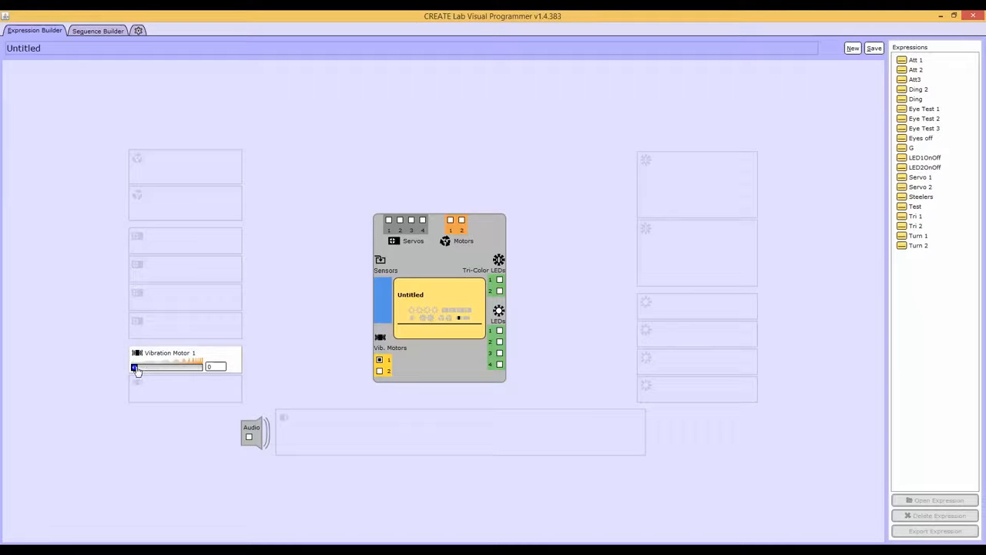
{"action": "left_click_drag", "start_coordinate": [136, 368], "coordinate": [179, 368]}
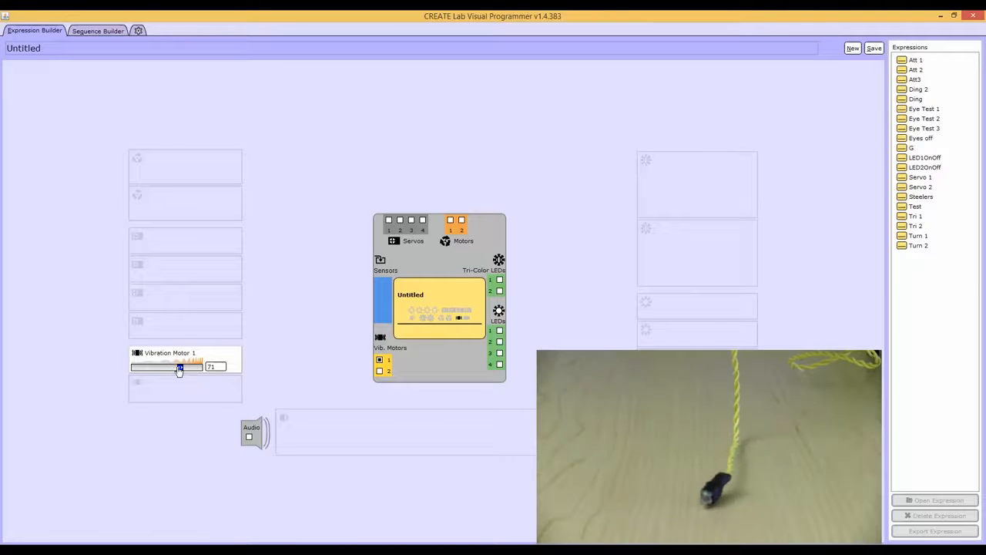
{"action": "left_click", "coordinate": [379, 362]}
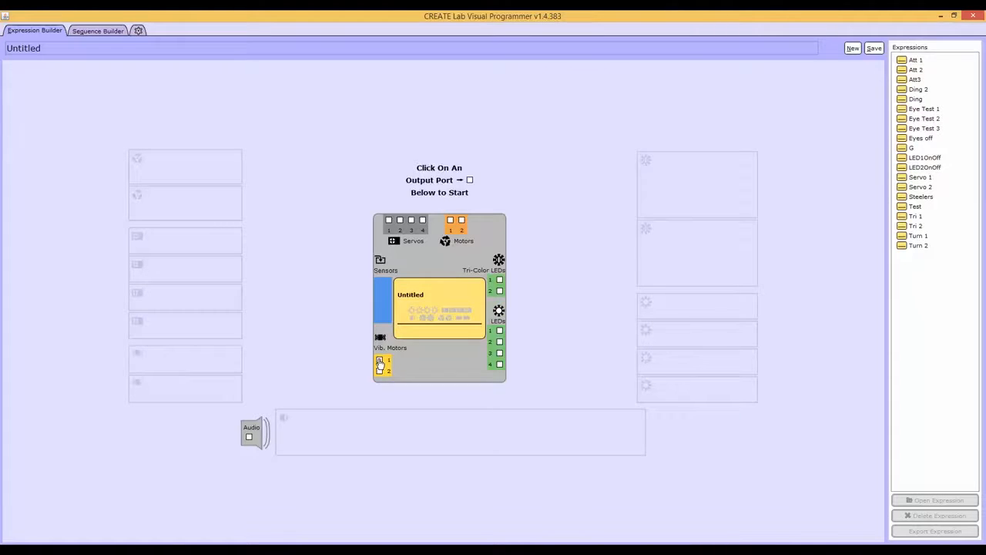
Step: Enable the audio output and play piano tones, including the 262 Hz C and the 494 Hz B
{"action": "left_click", "coordinate": [249, 439]}
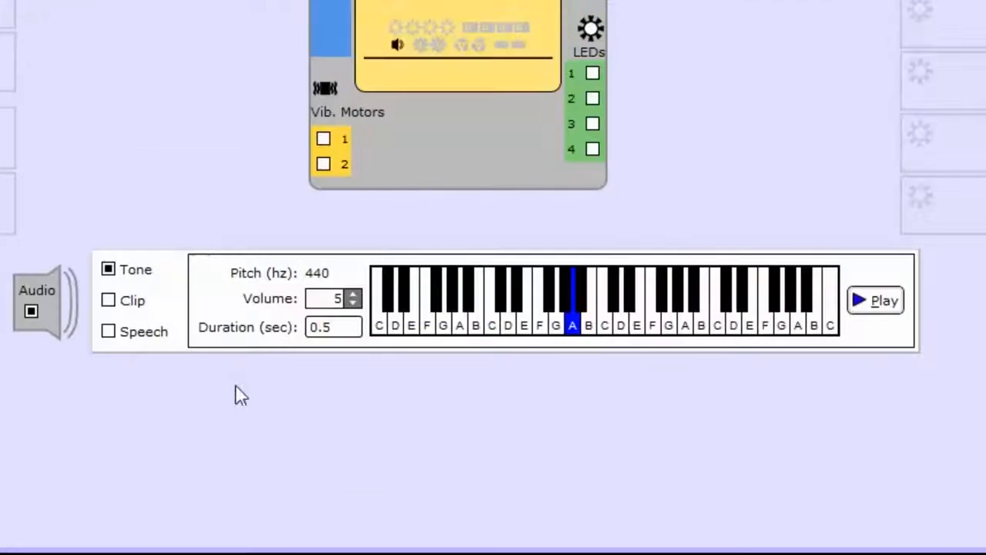
{"action": "left_click", "coordinate": [506, 323]}
{"action": "left_click", "coordinate": [491, 330]}
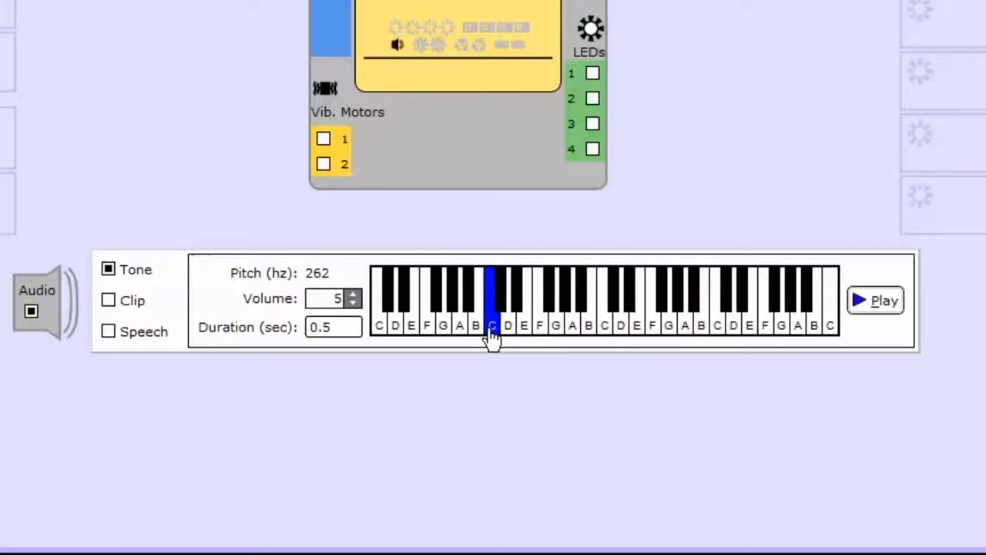
{"action": "left_click", "coordinate": [587, 333]}
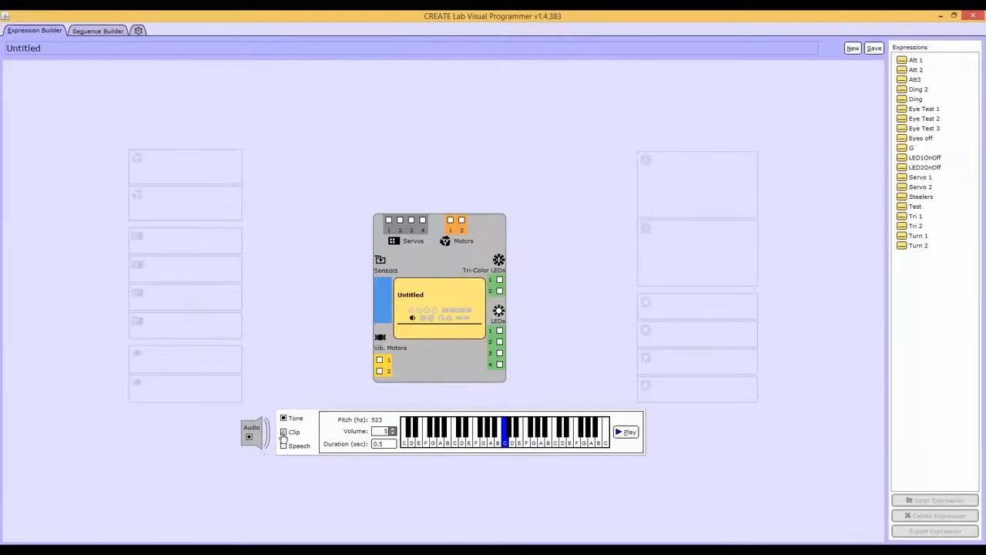
Step: Browse the available audio clips, and switch the audio output to Speech with the text "hello"
{"action": "left_click", "coordinate": [107, 300]}
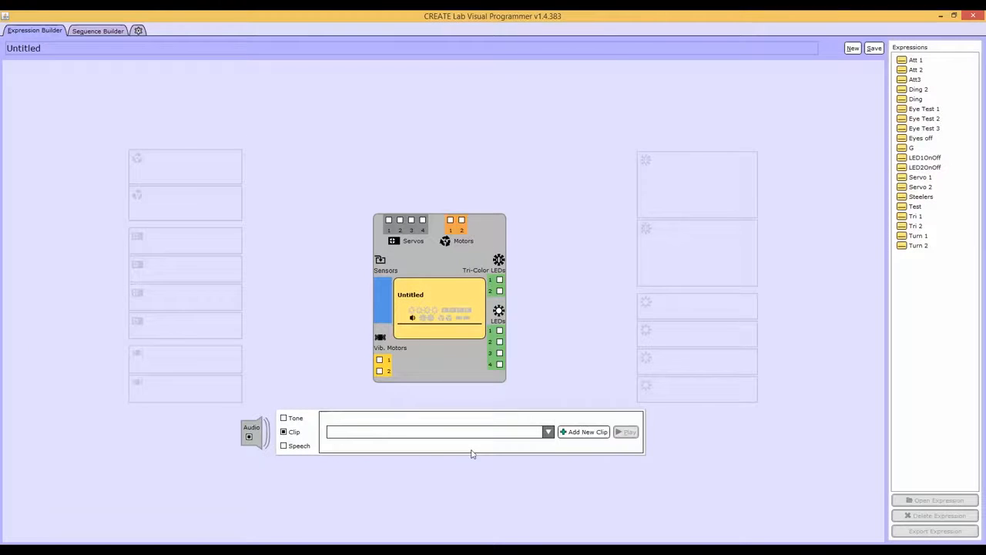
{"action": "left_click", "coordinate": [547, 433]}
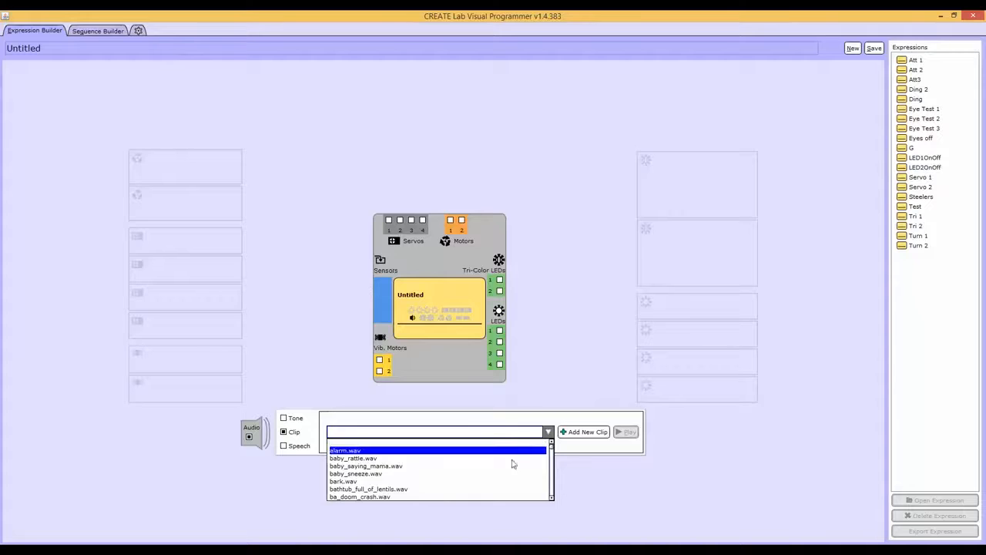
{"action": "left_click", "coordinate": [486, 483]}
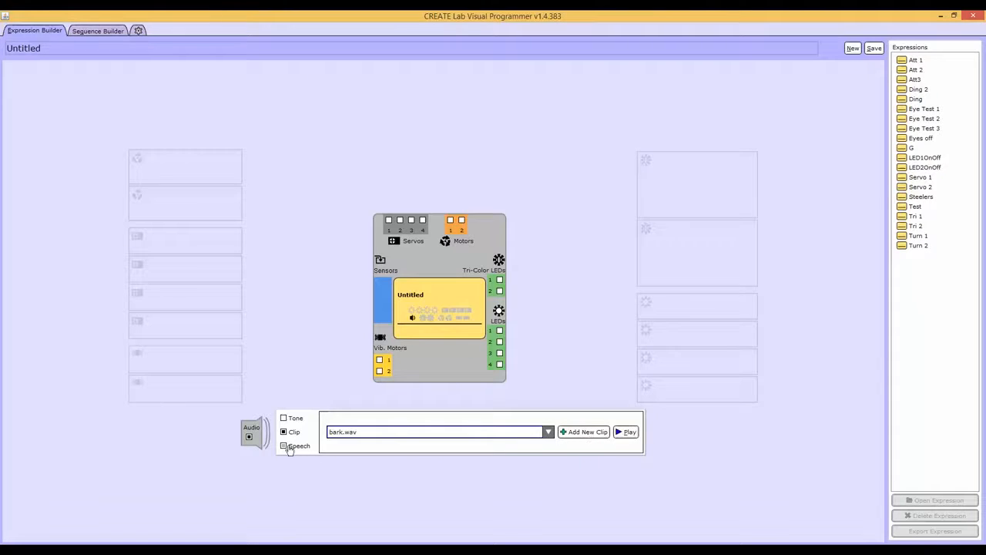
{"action": "left_click", "coordinate": [283, 445]}
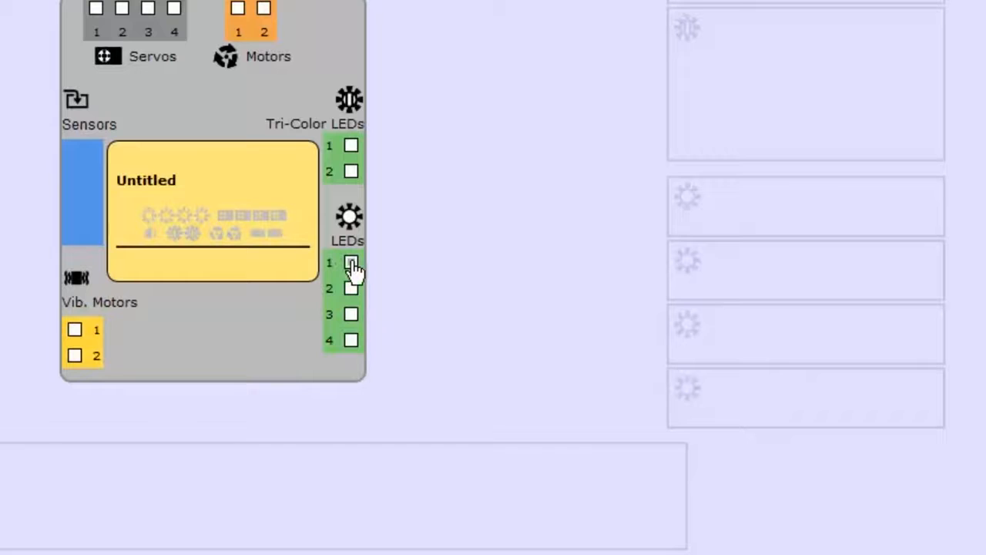
Step: Enable LED 1 and set its intensity to 40
{"action": "left_click", "coordinate": [351, 264]}
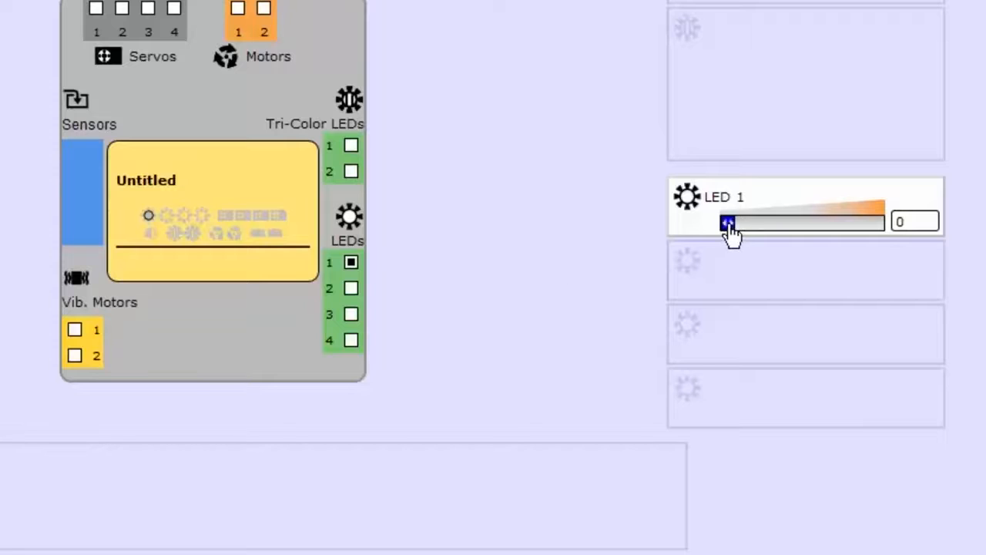
{"action": "left_click_drag", "start_coordinate": [728, 231], "coordinate": [716, 251]}
{"action": "left_click", "coordinate": [915, 222]}
{"action": "type", "text": "40"}
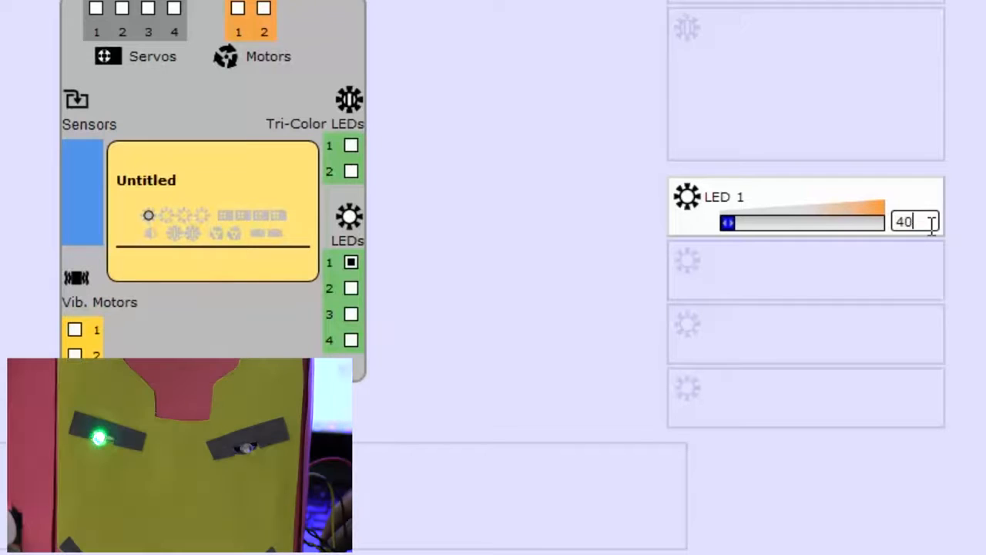
{"action": "key", "text": "Return"}
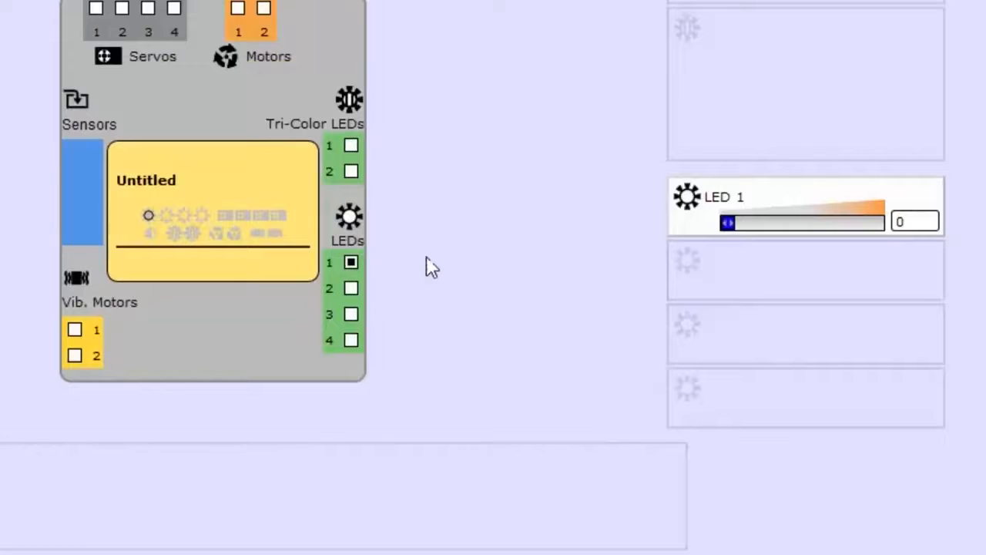
Step: Set the intensity of LED 1 to 50 and disable its port
{"action": "type", "text": "30"}
{"action": "key", "text": "Return"}
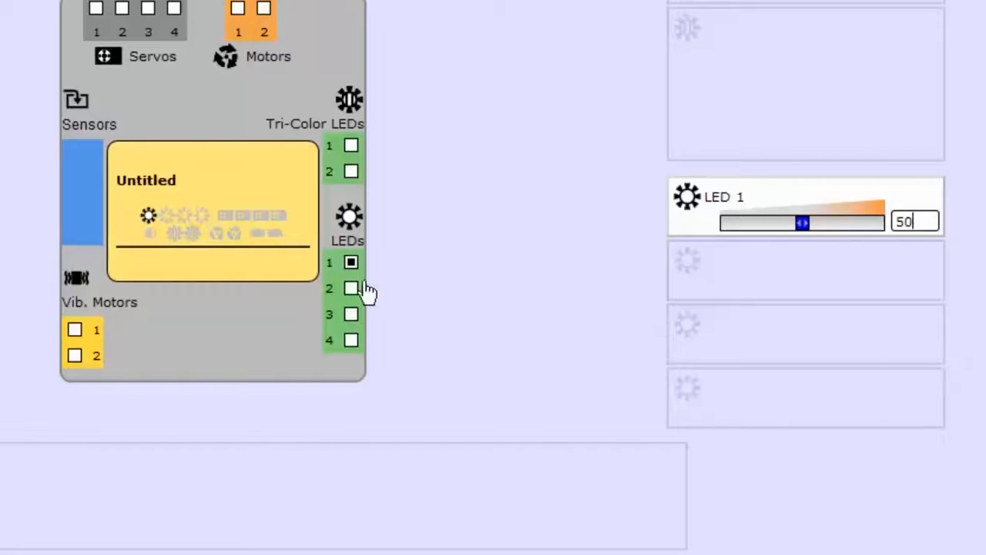
{"action": "left_click", "coordinate": [352, 263]}
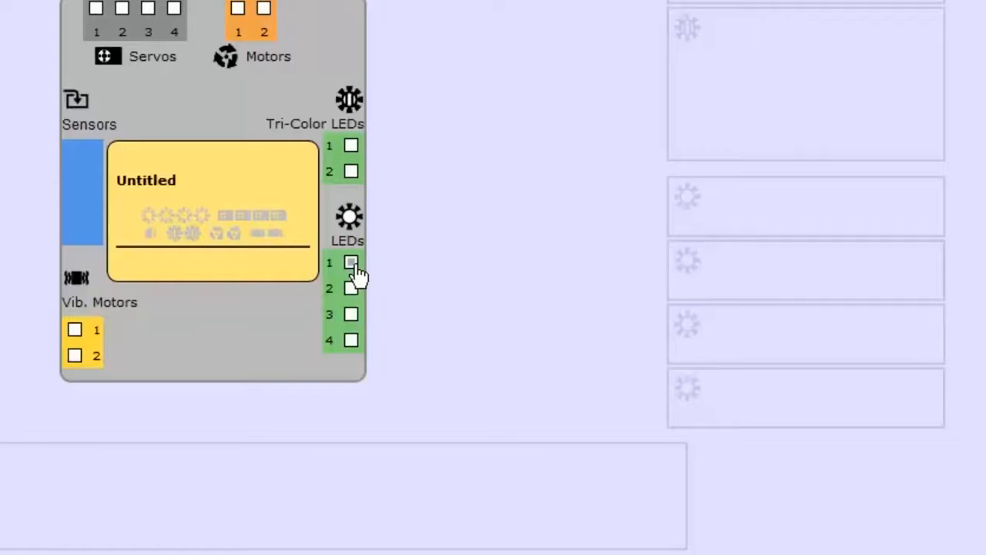
Step: Enable LED 1 at intensity 40 and also enable the ports of LEDs 2, 3 and 4
{"action": "left_click", "coordinate": [352, 264]}
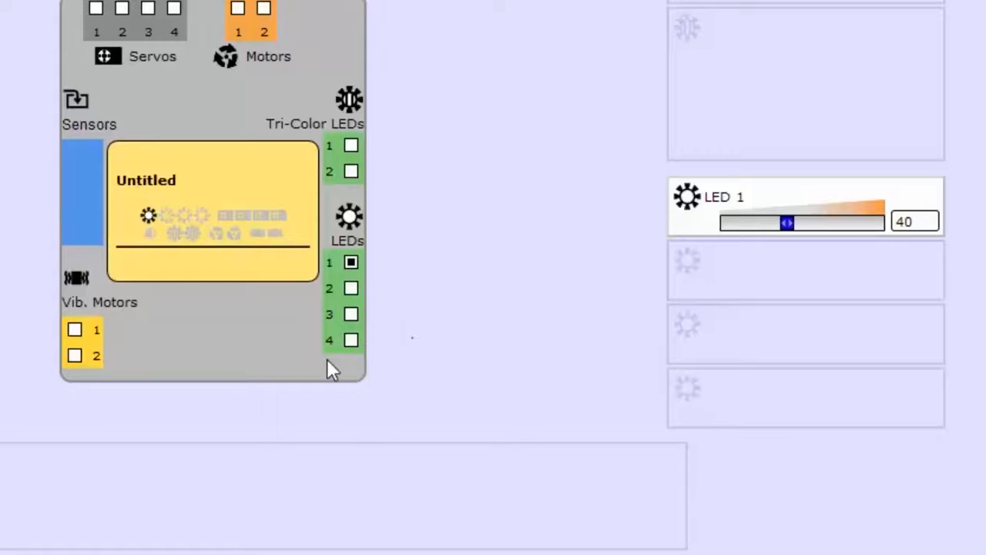
{"action": "left_click", "coordinate": [352, 290]}
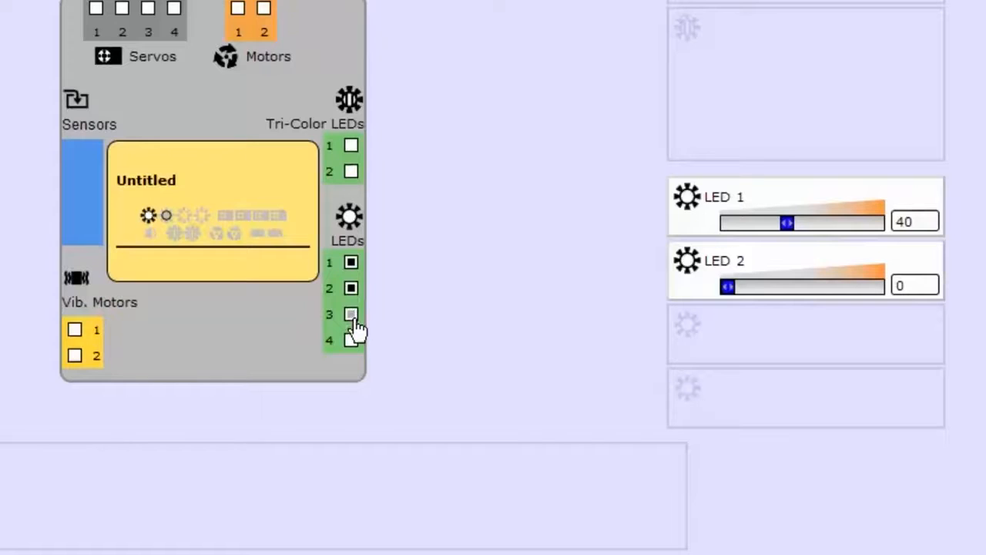
{"action": "left_click", "coordinate": [353, 316]}
{"action": "left_click", "coordinate": [353, 316]}
{"action": "left_click", "coordinate": [352, 316]}
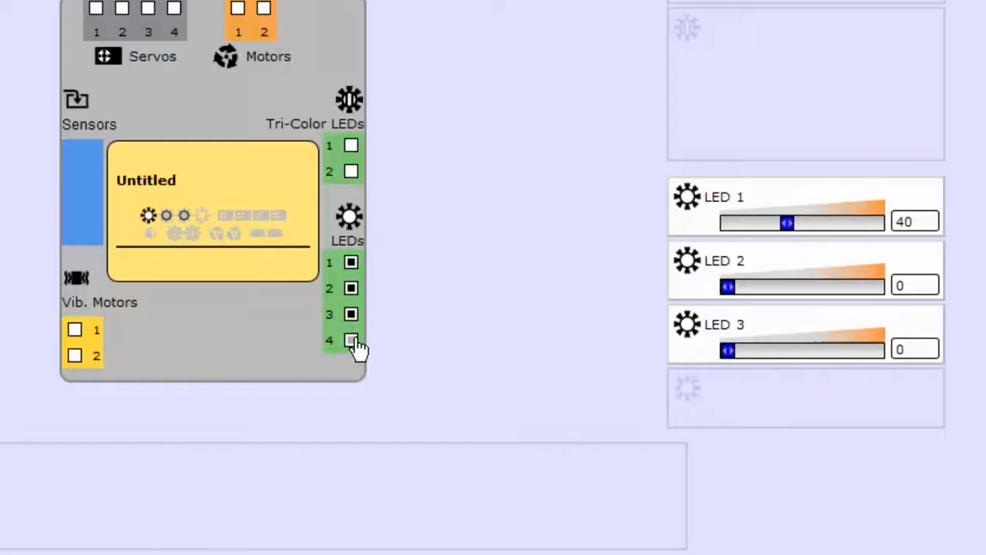
{"action": "left_click", "coordinate": [352, 340]}
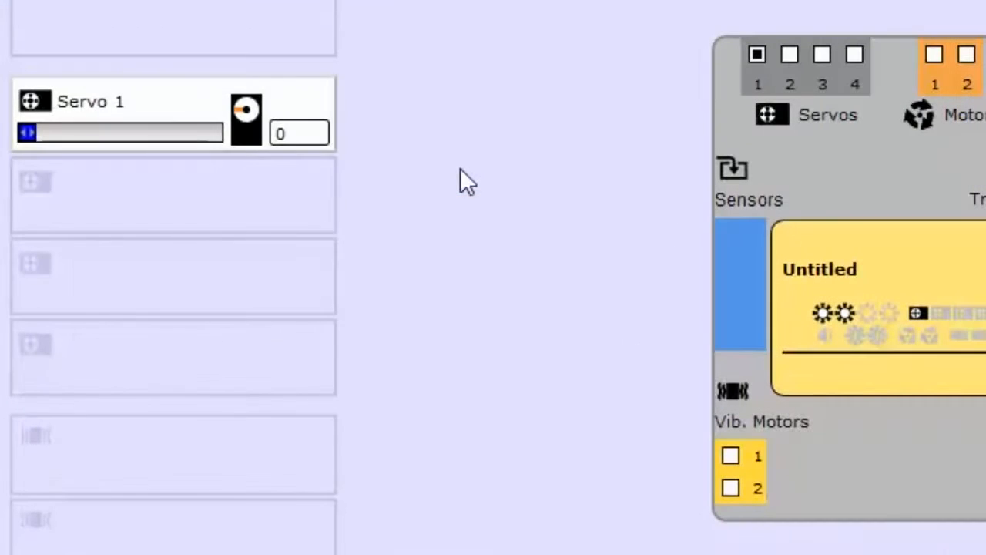
Step: Set the position of Servo 1 to 36 and save the expression as "Blink 1"
{"action": "left_click", "coordinate": [129, 133]}
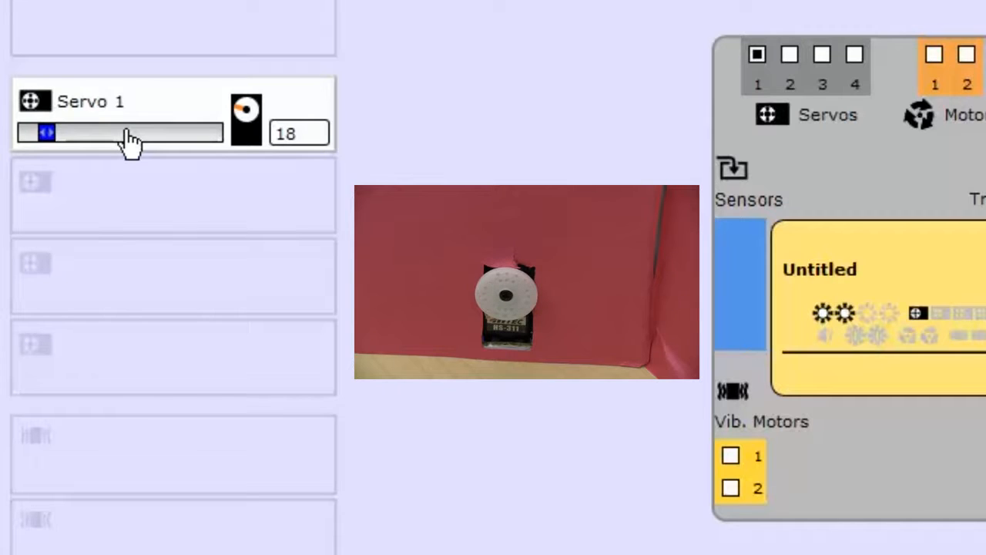
{"action": "left_click", "coordinate": [128, 135]}
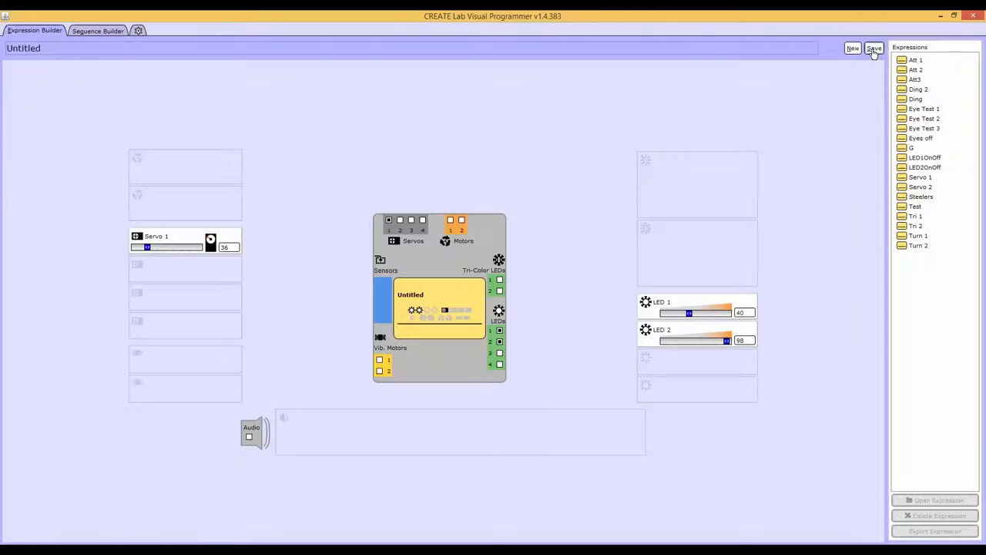
{"action": "left_click", "coordinate": [896, 108]}
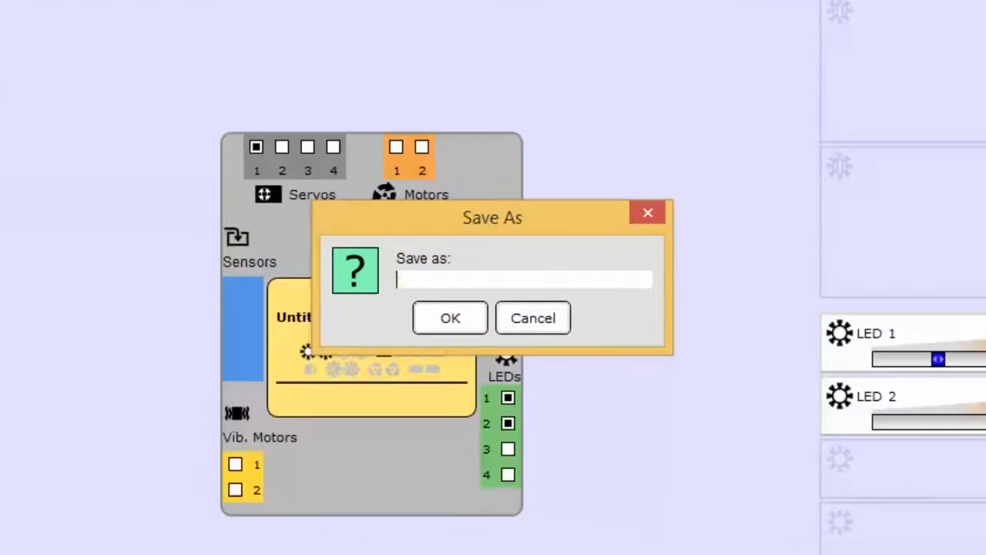
{"action": "type", "text": "Blink 1"}
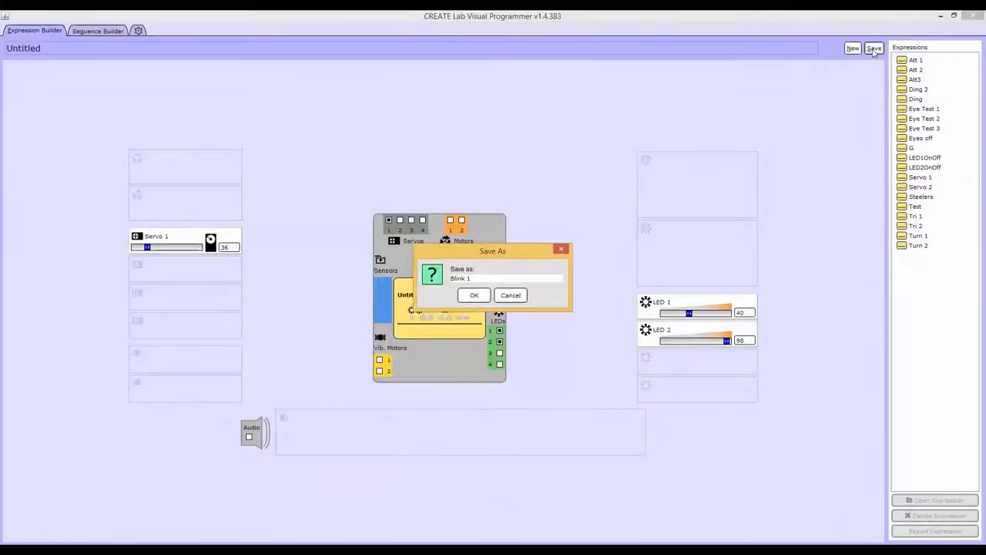
{"action": "key", "text": "Return"}
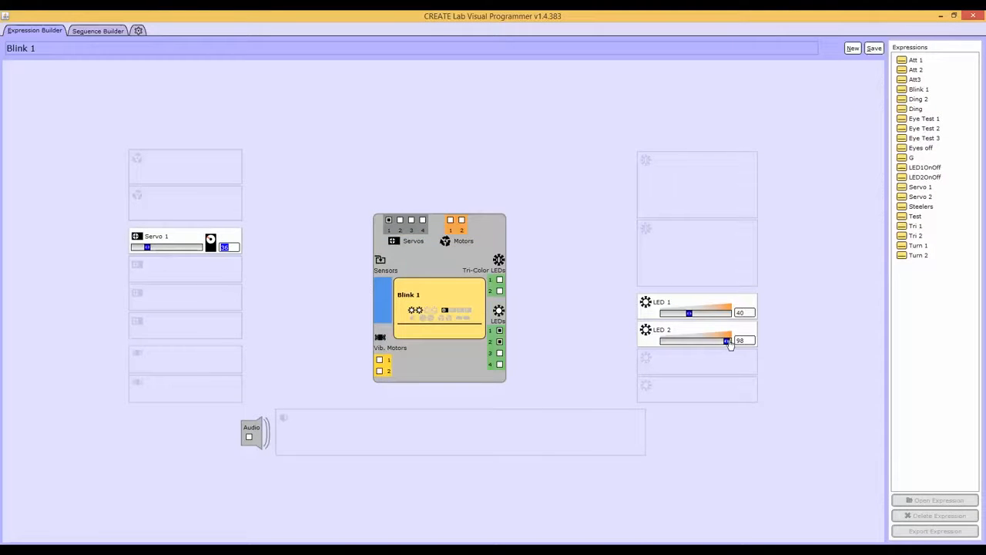
Step: Set the intensities of LED 1 and LED 2 to 0 and save this as a new expression named "Blink 2"
{"action": "left_click_drag", "start_coordinate": [727, 346], "coordinate": [658, 349]}
{"action": "left_click_drag", "start_coordinate": [696, 312], "coordinate": [662, 315]}
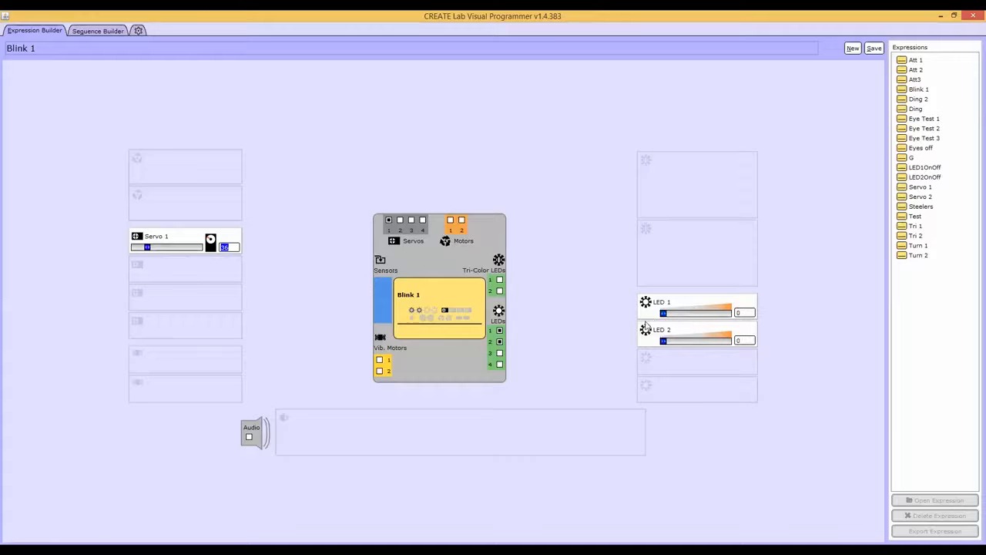
{"action": "left_click", "coordinate": [874, 49]}
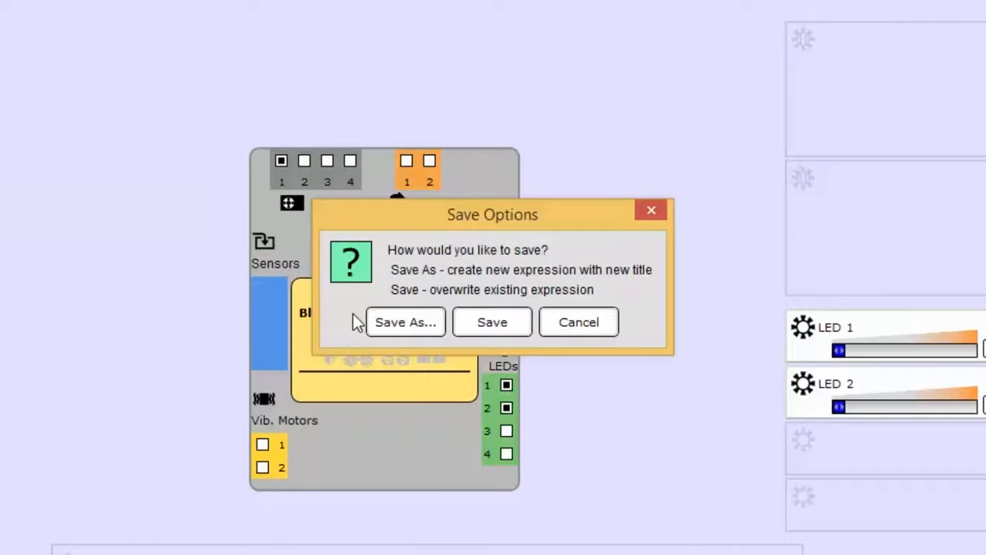
{"action": "left_click", "coordinate": [391, 323]}
{"action": "type", "text": "Bl"}
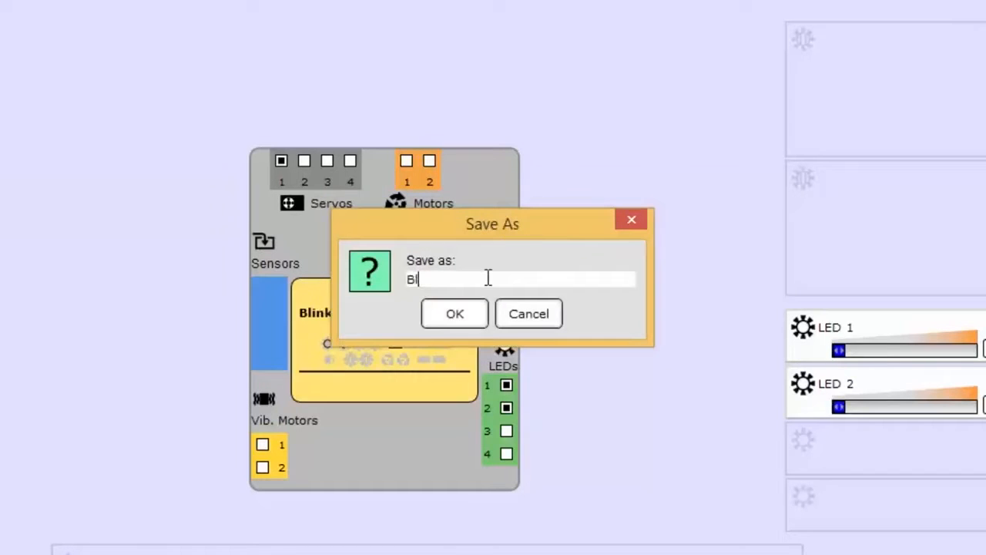
{"action": "type", "text": "ink 2"}
{"action": "left_click", "coordinate": [463, 319]}
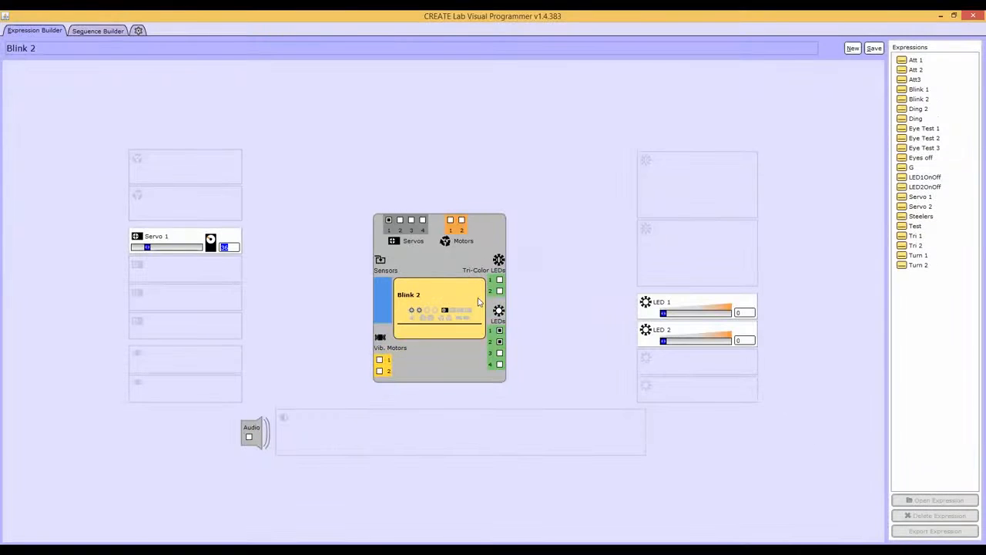